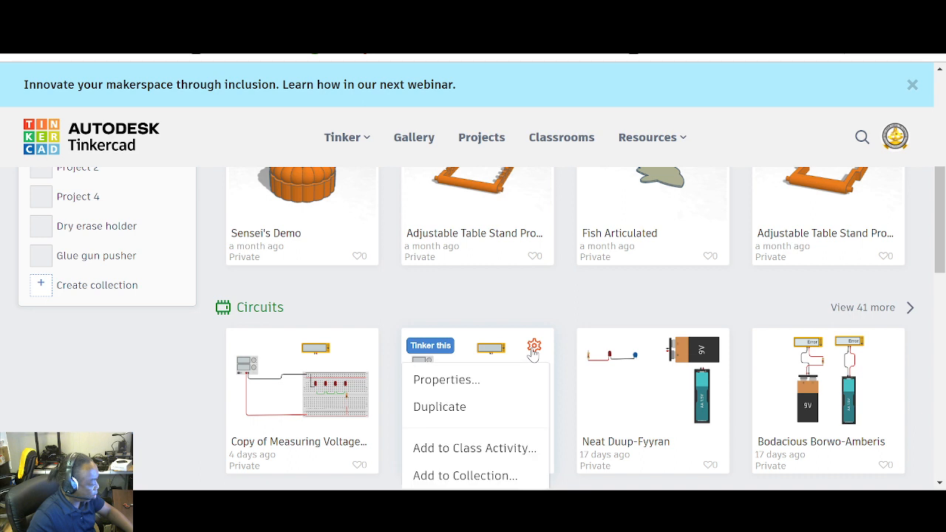
Duplicate the second voltage-measuring circuit and rename the copy "Copy of Measuring Current with a Multimeter in TinkerCad Part 1"
click(479, 406)
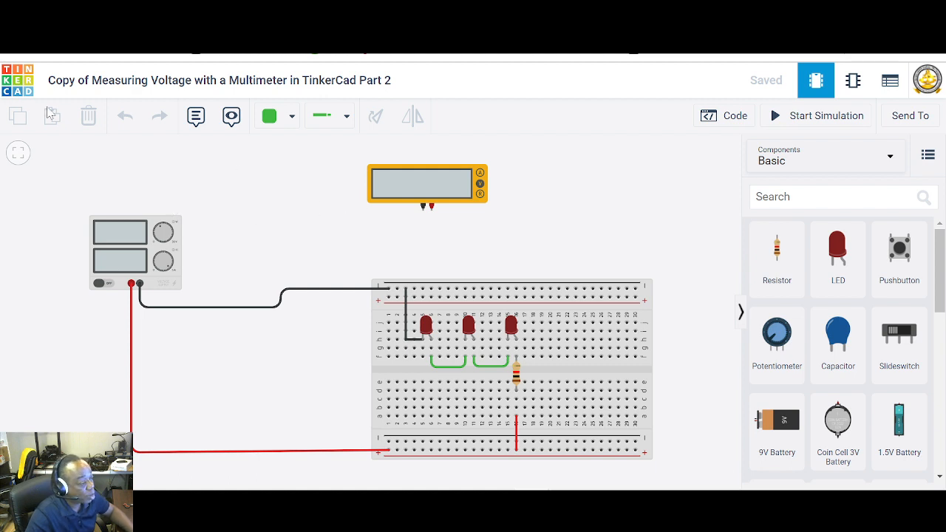
click(172, 87)
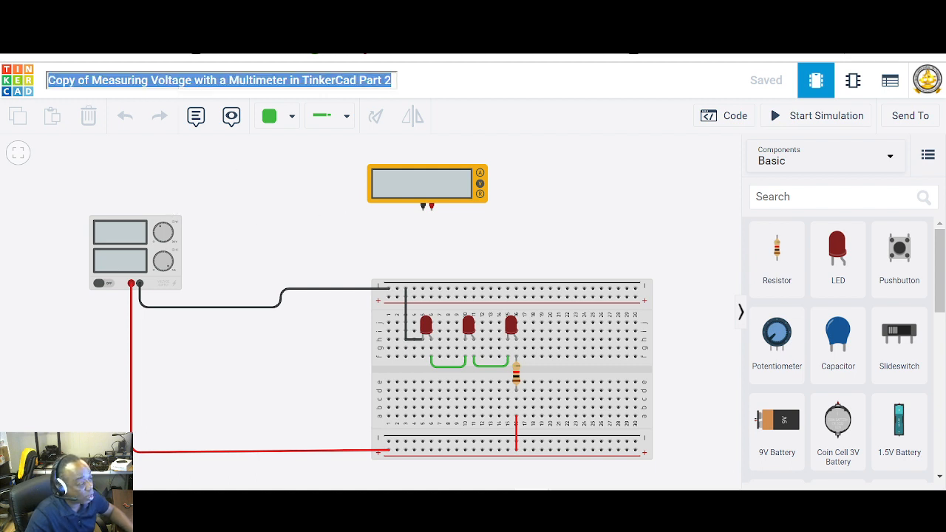
double_click(172, 80)
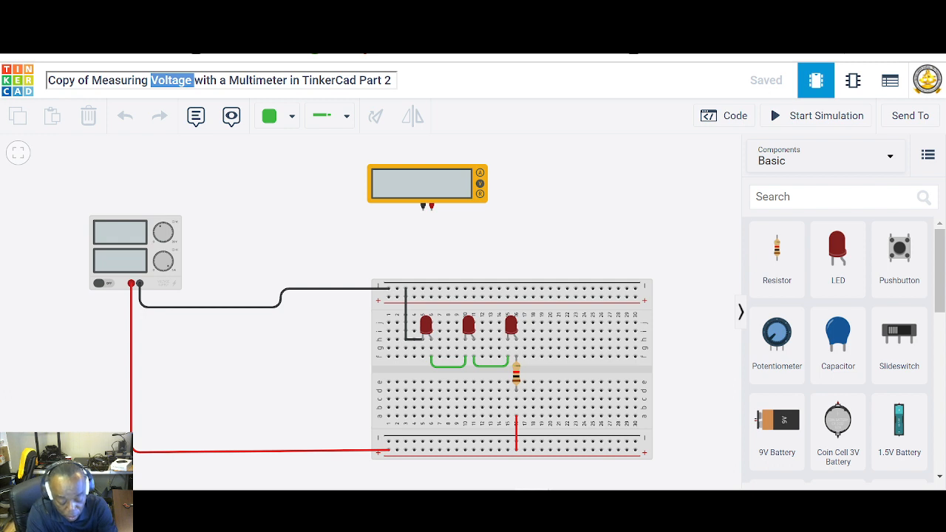
text(Current)
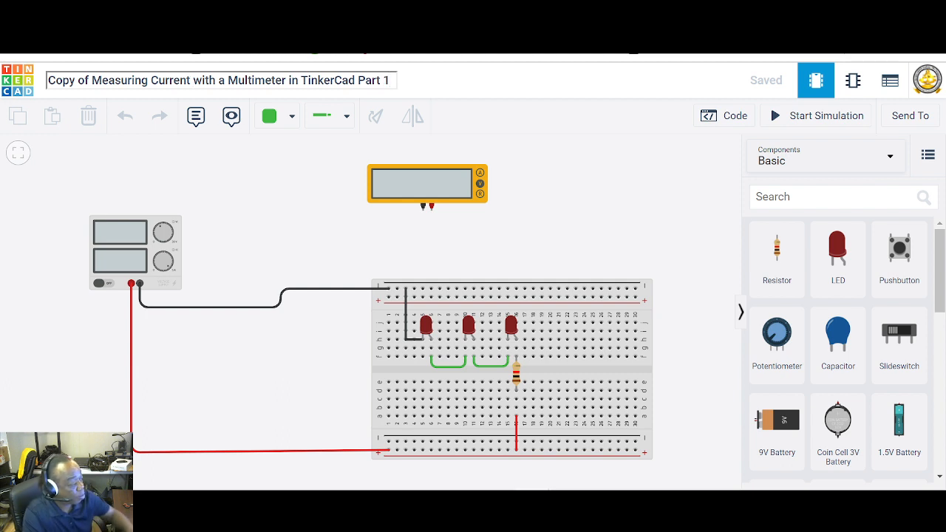
click(642, 212)
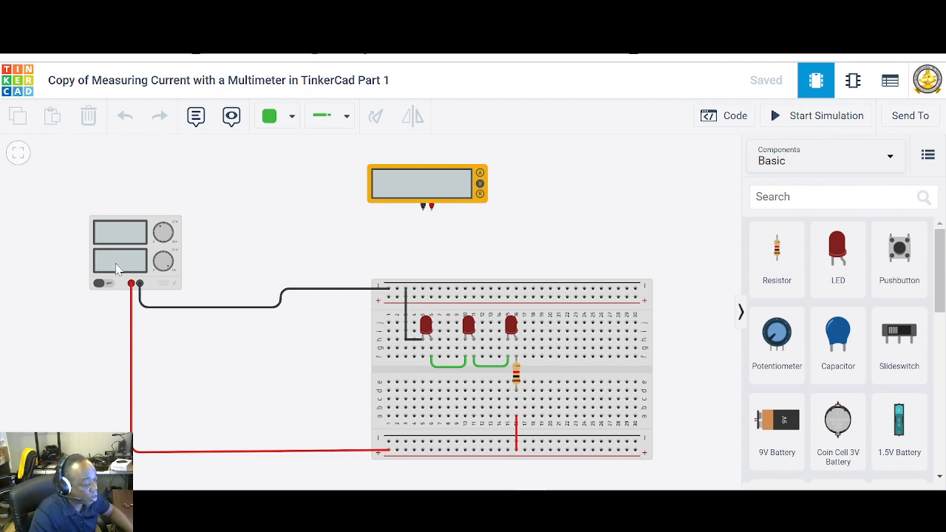
Inspect the power supply's voltage and current settings, and run the simulation briefly to read its output
click(168, 248)
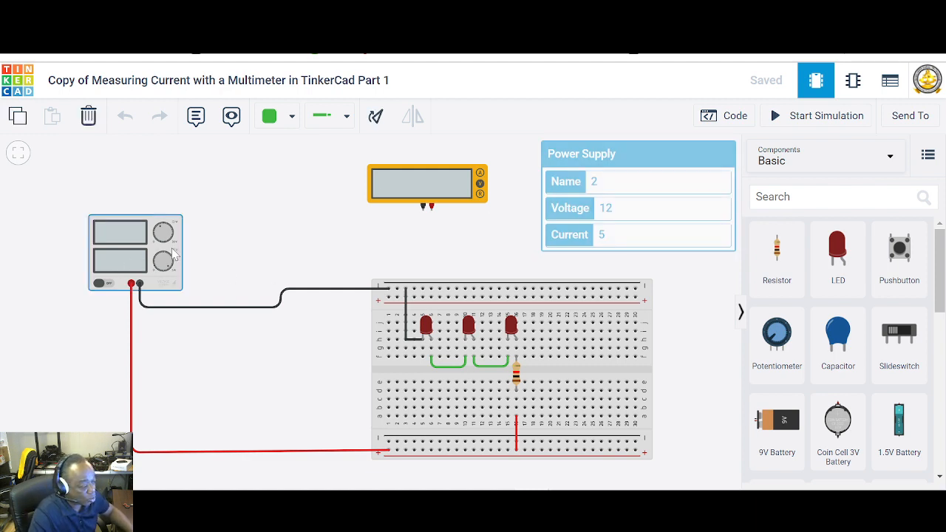
click(486, 250)
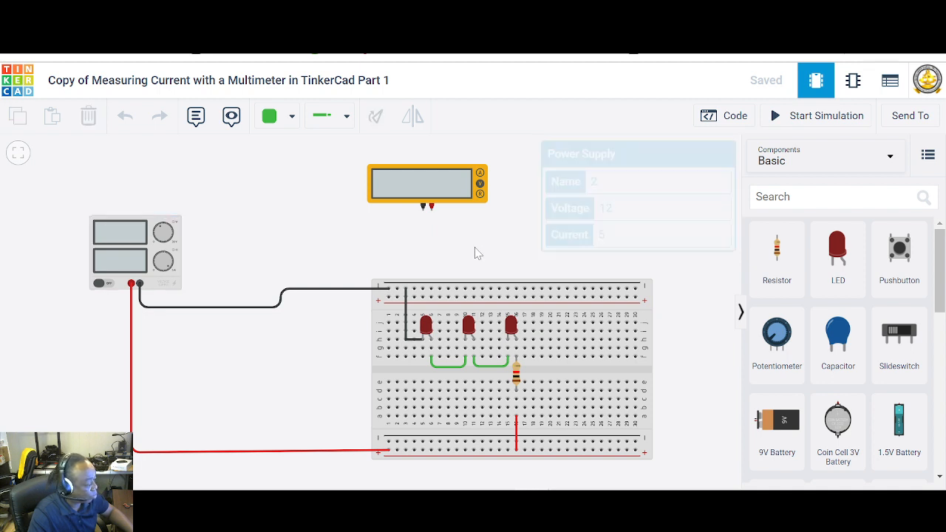
click(173, 252)
click(340, 234)
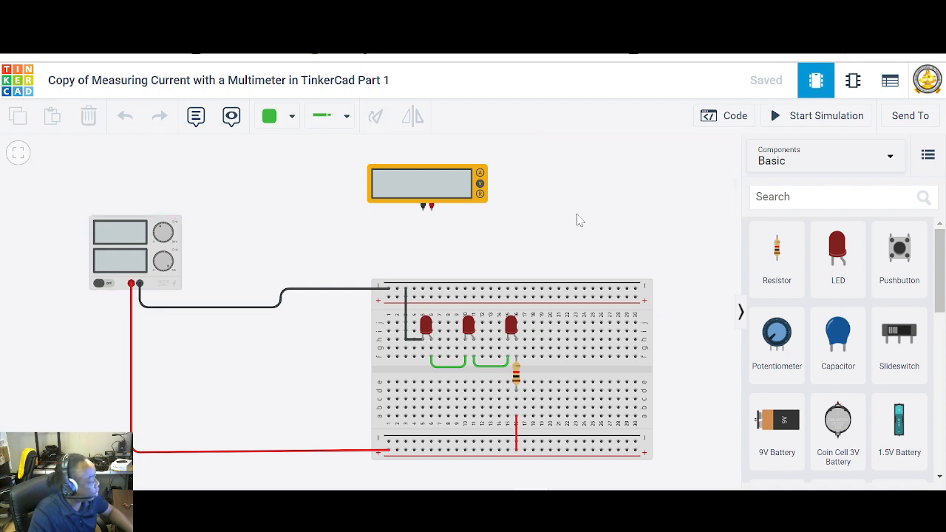
click(815, 119)
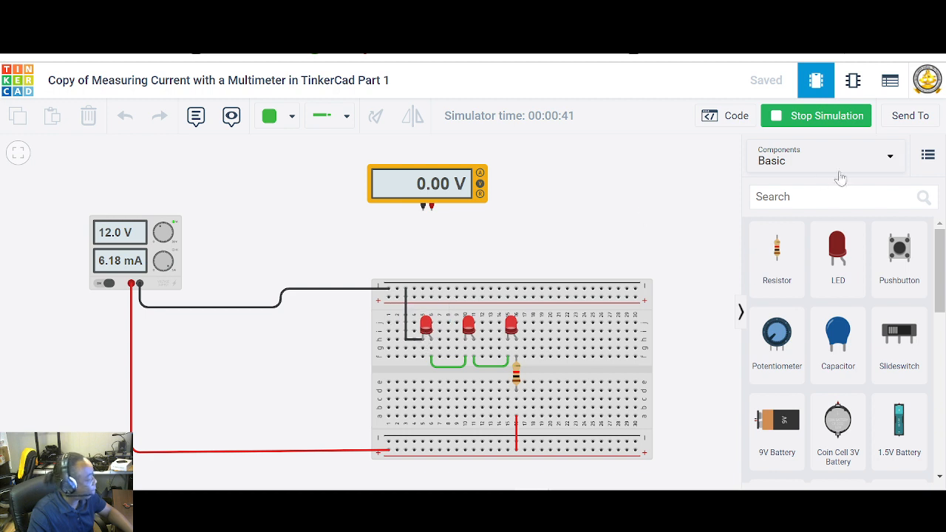
click(847, 124)
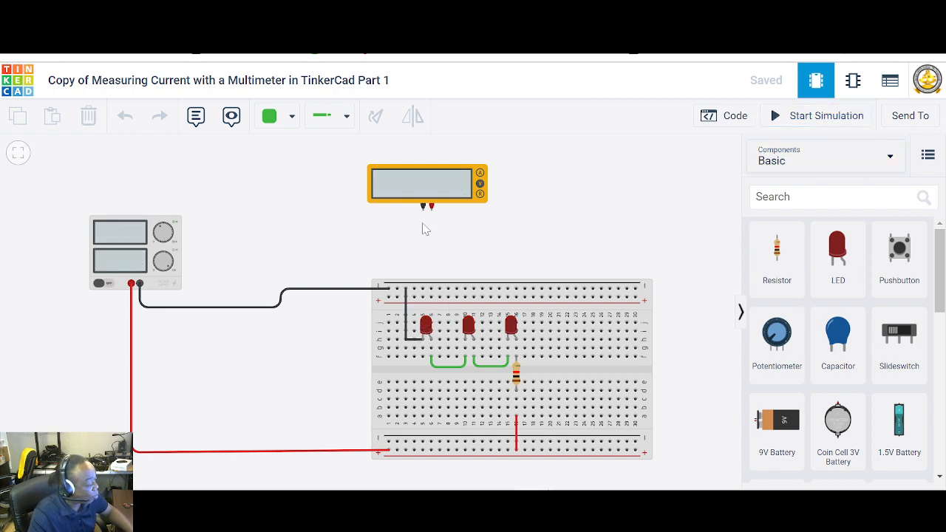
Wire the multimeter's negative terminal to the first LED's cathode and colour the wire black
drag(424, 210, 426, 342)
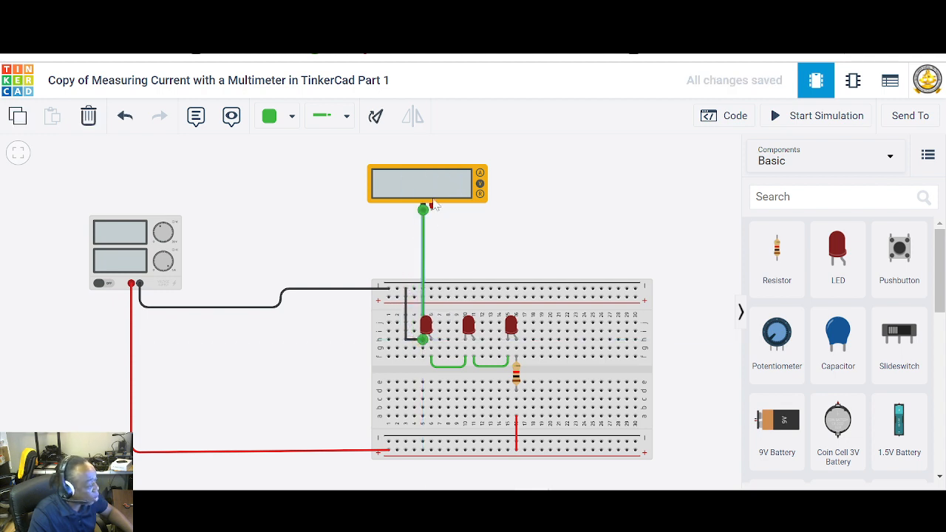
click(291, 116)
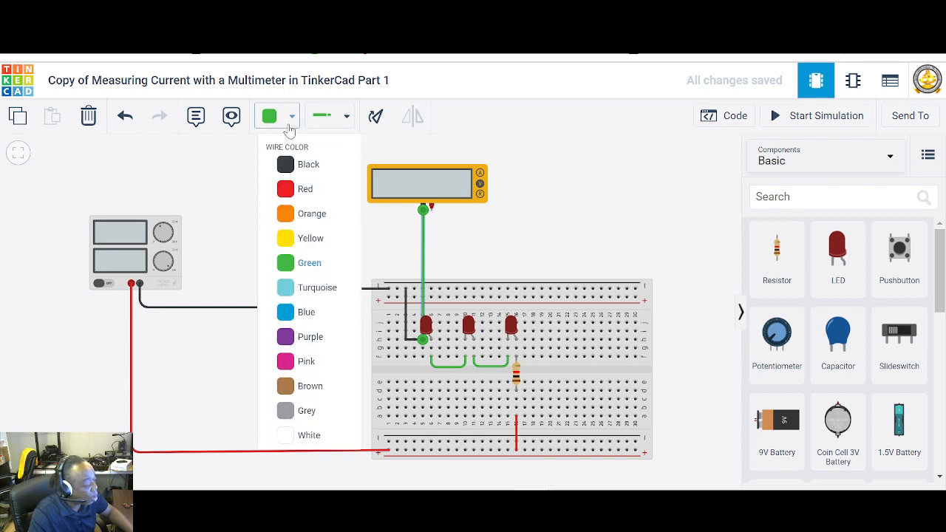
click(294, 168)
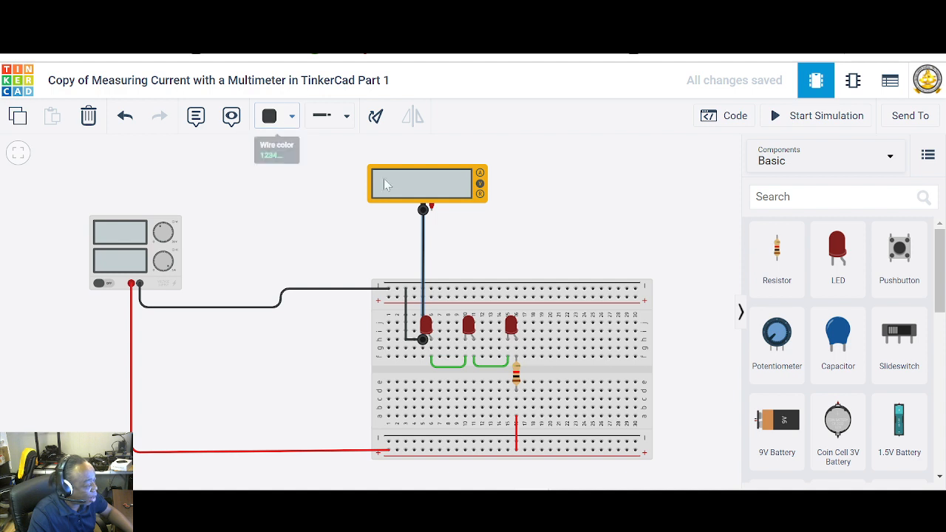
click(275, 118)
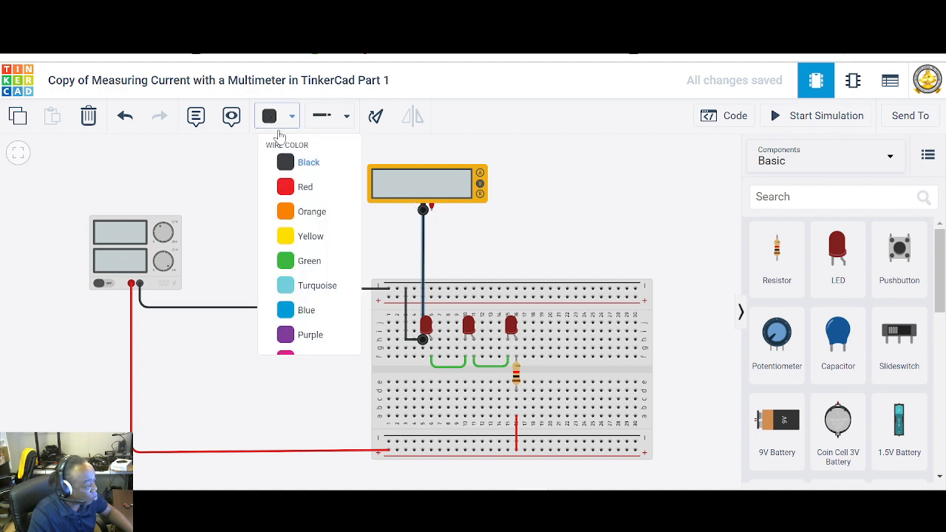
click(287, 186)
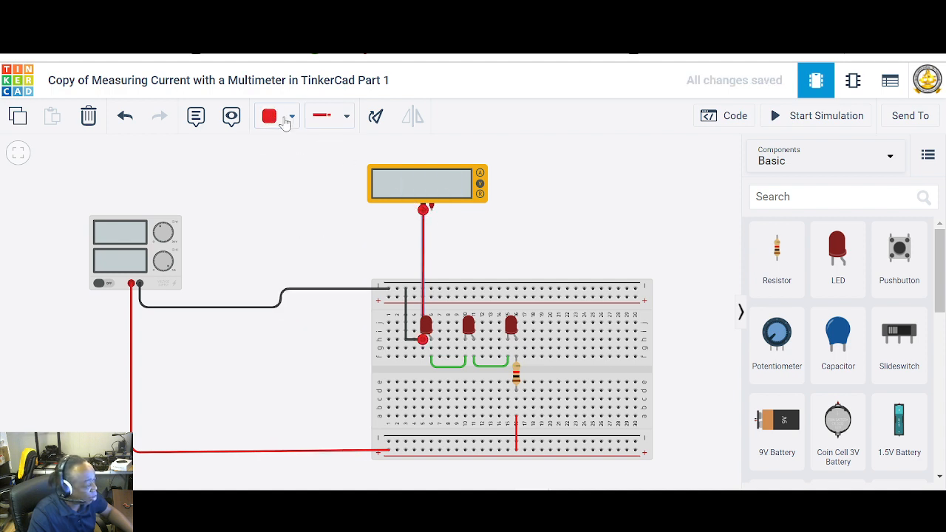
click(275, 116)
click(287, 158)
click(436, 223)
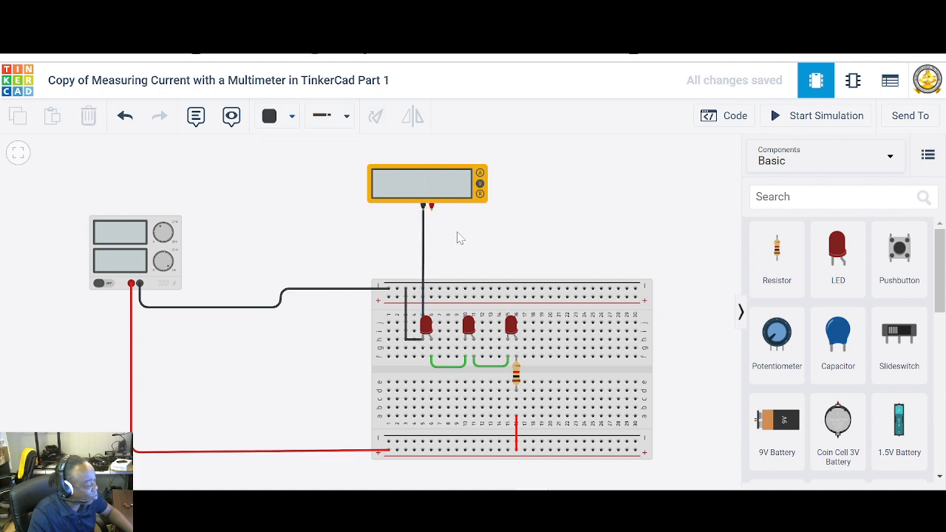
Connect the multimeter's positive terminal to the first LED's anode with a red wire bent around the LED
click(275, 116)
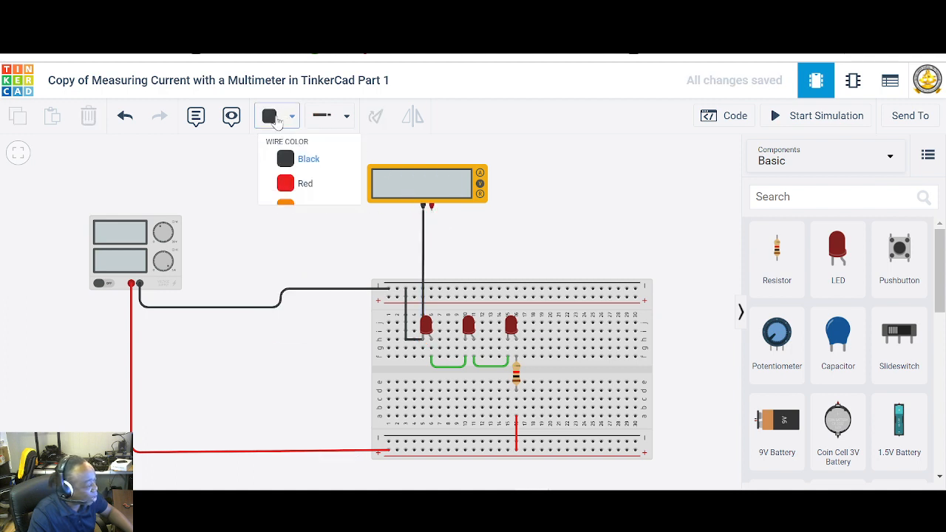
click(287, 187)
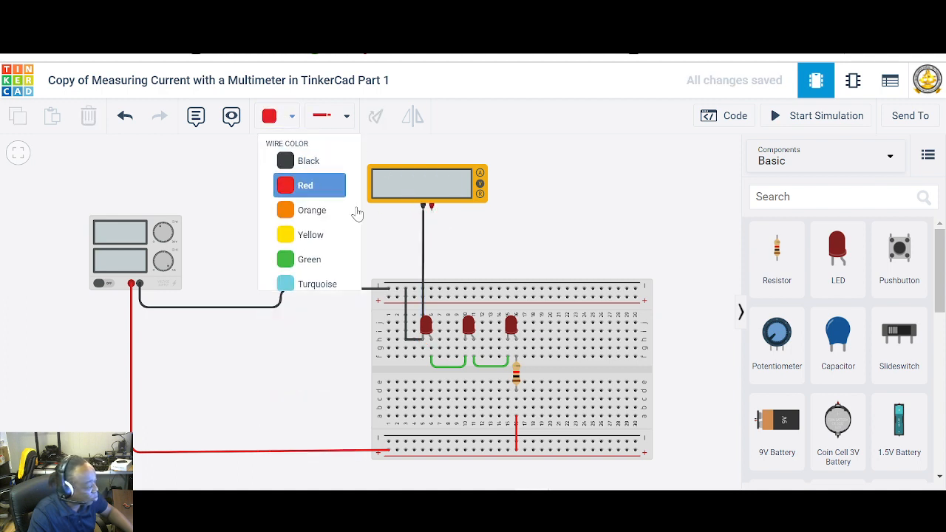
click(432, 210)
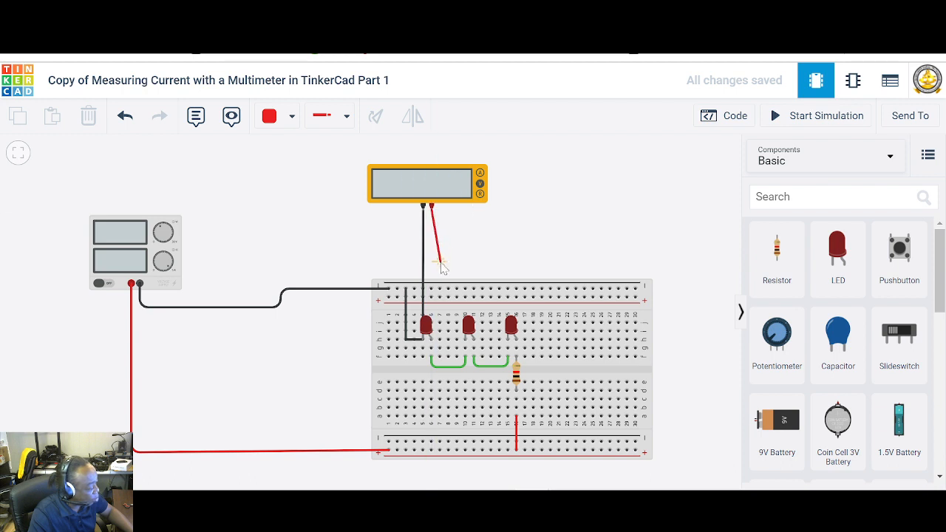
click(453, 260)
click(448, 296)
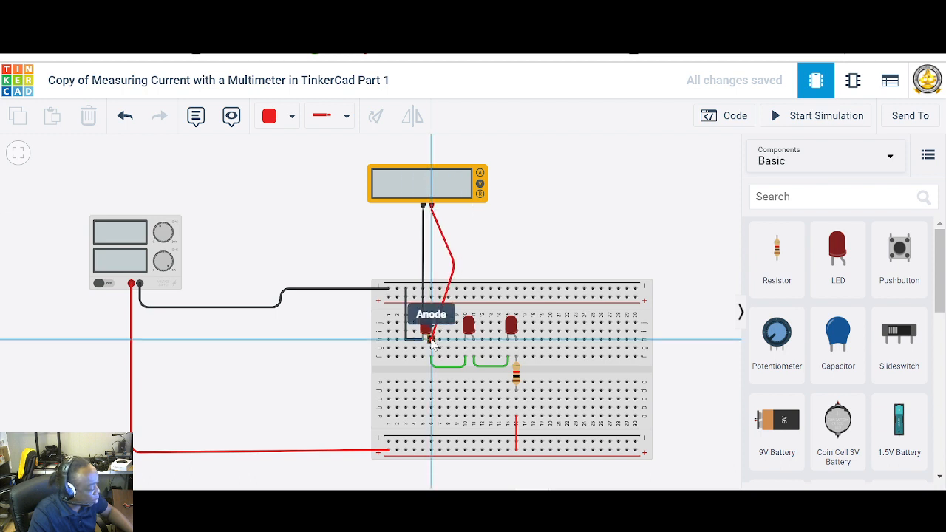
click(428, 338)
click(501, 244)
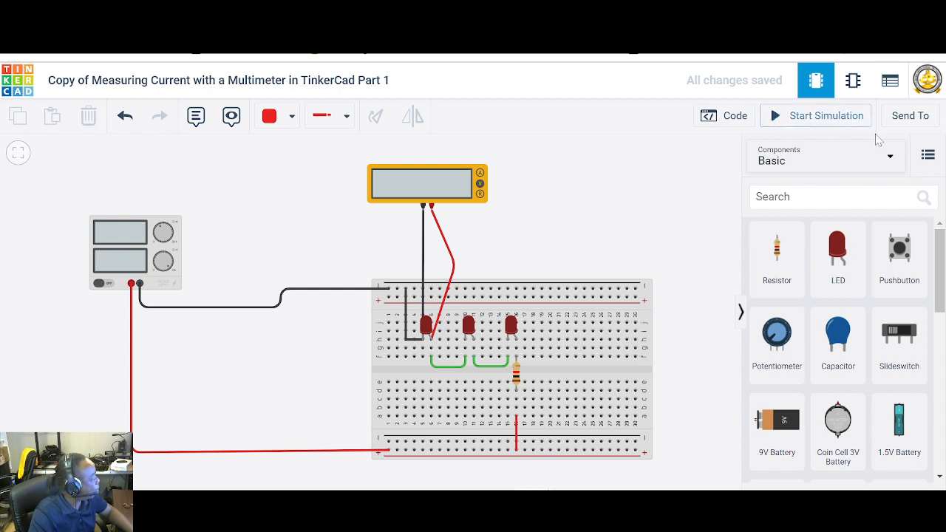
Run the simulation, switch the multimeter to Amperage mode, and stop the simulation
click(827, 120)
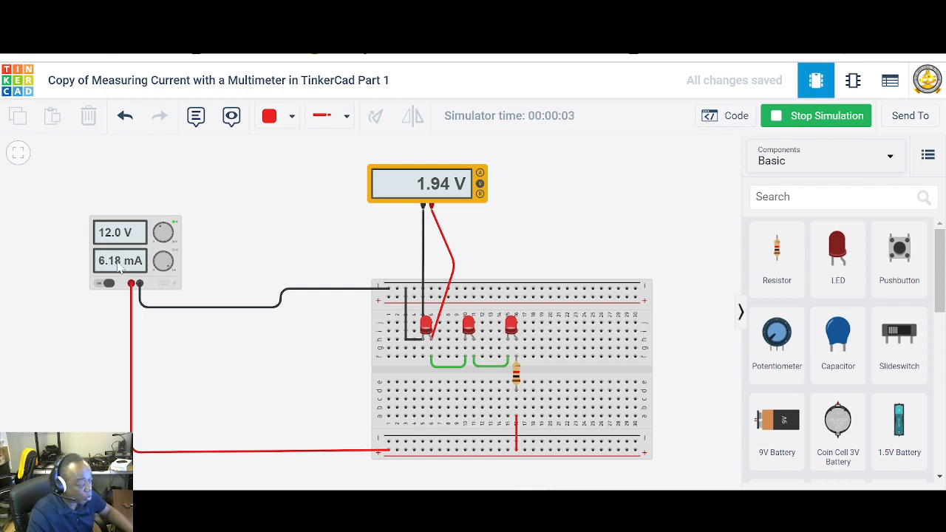
click(481, 174)
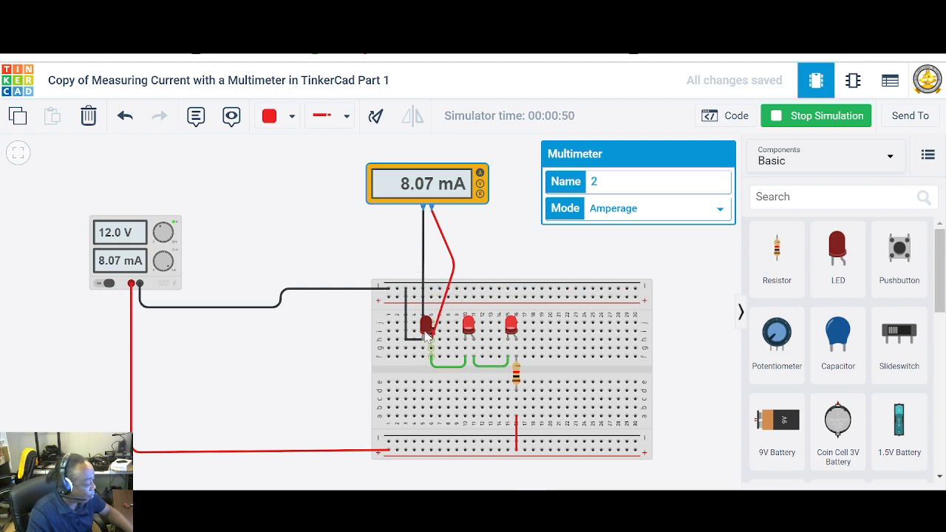
click(809, 118)
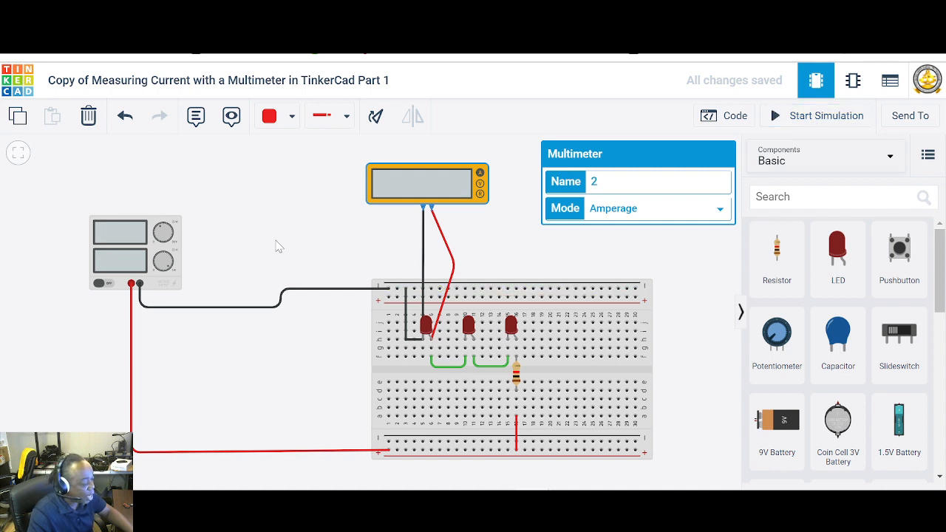
Delete the black and red wires connecting the multimeter across the first LED
click(422, 264)
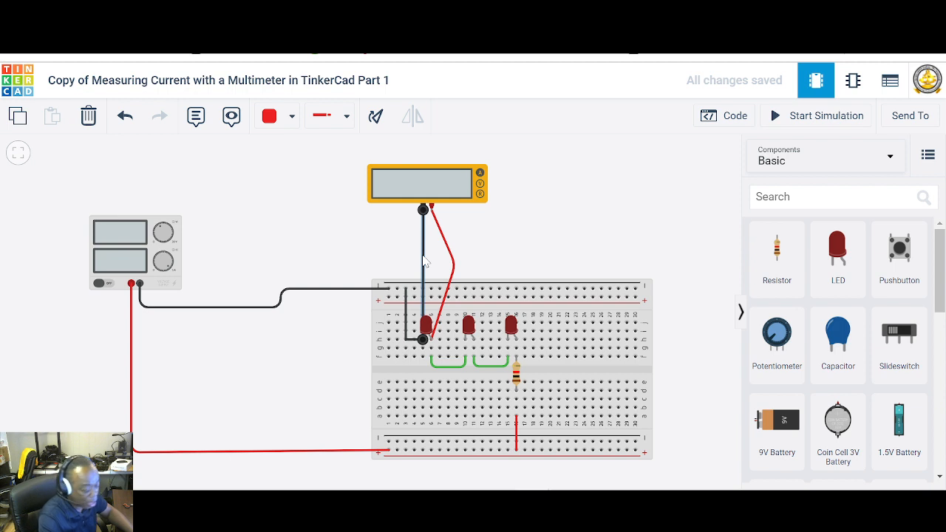
key(Delete)
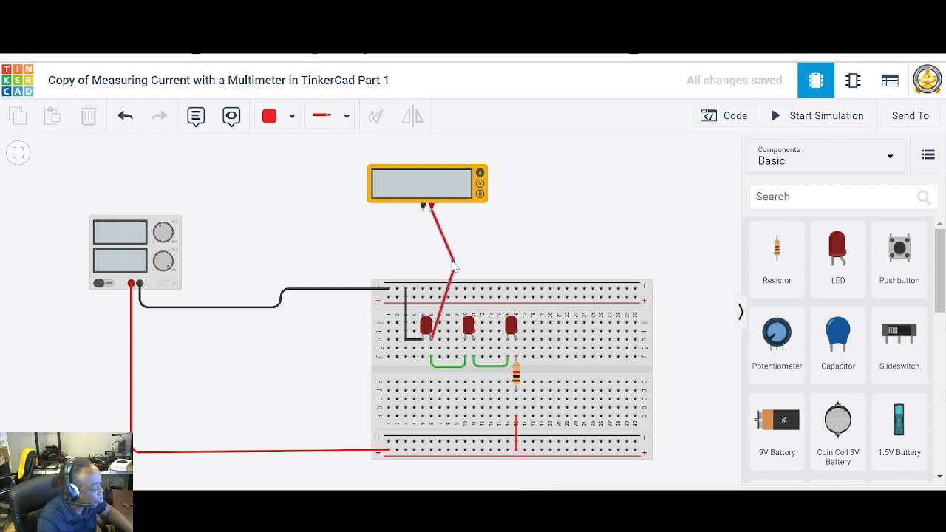
click(454, 267)
key(Delete)
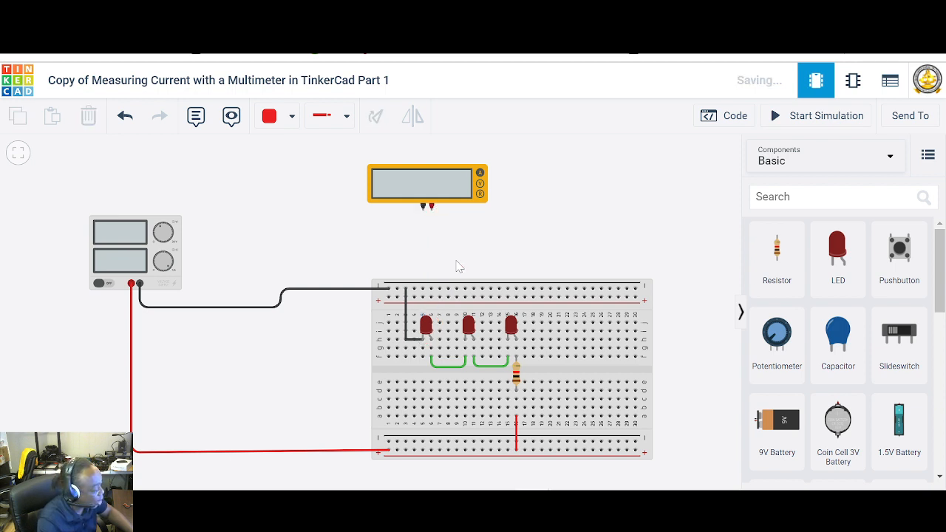
Remove the green jumper between the first two LEDs and connect the multimeter's negative terminal to hole f6 with a black wire
click(451, 367)
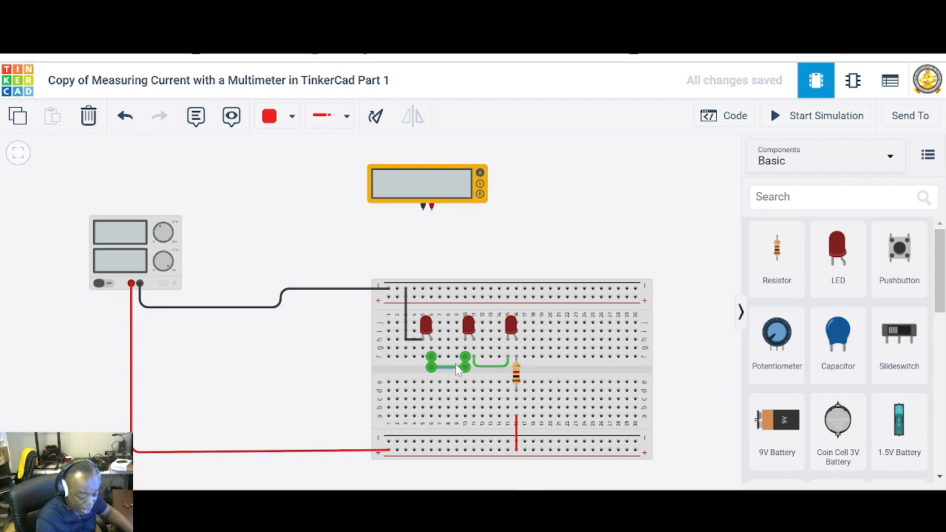
key(Delete)
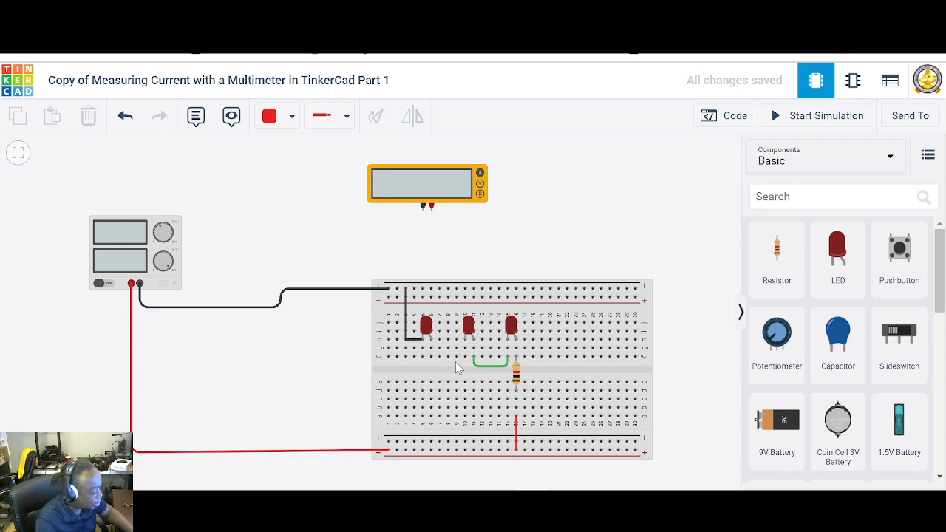
click(424, 209)
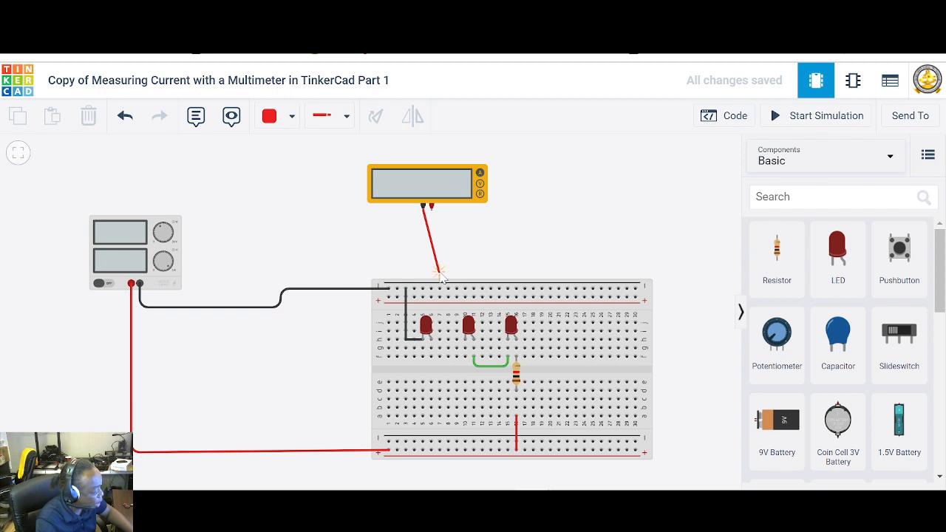
click(439, 357)
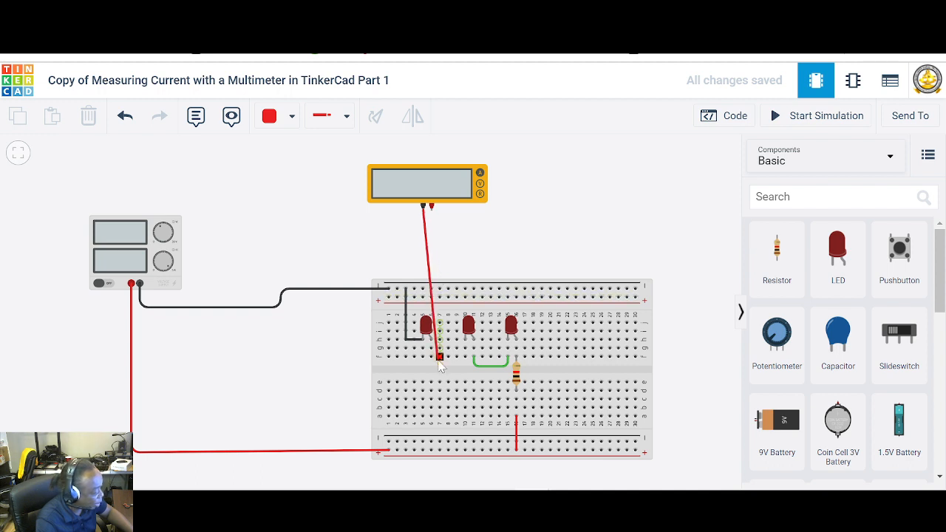
drag(439, 359, 445, 337)
click(444, 332)
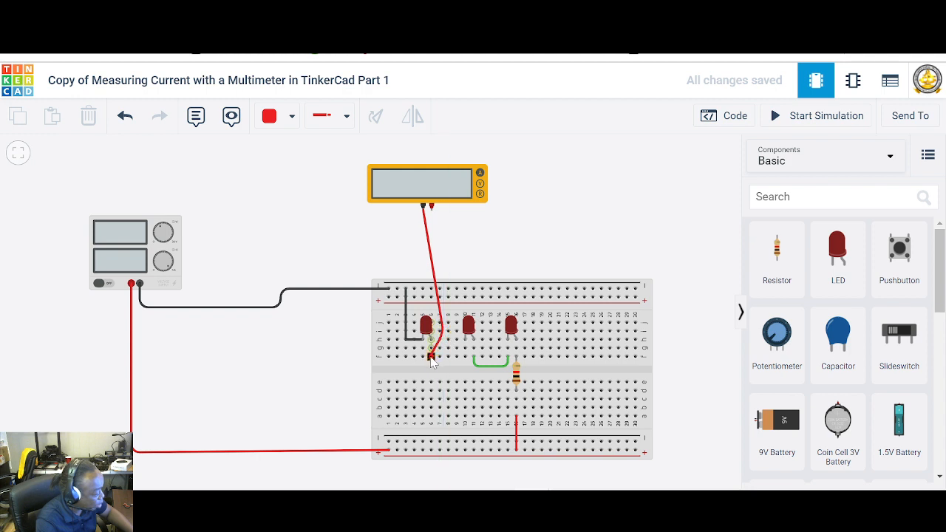
click(430, 356)
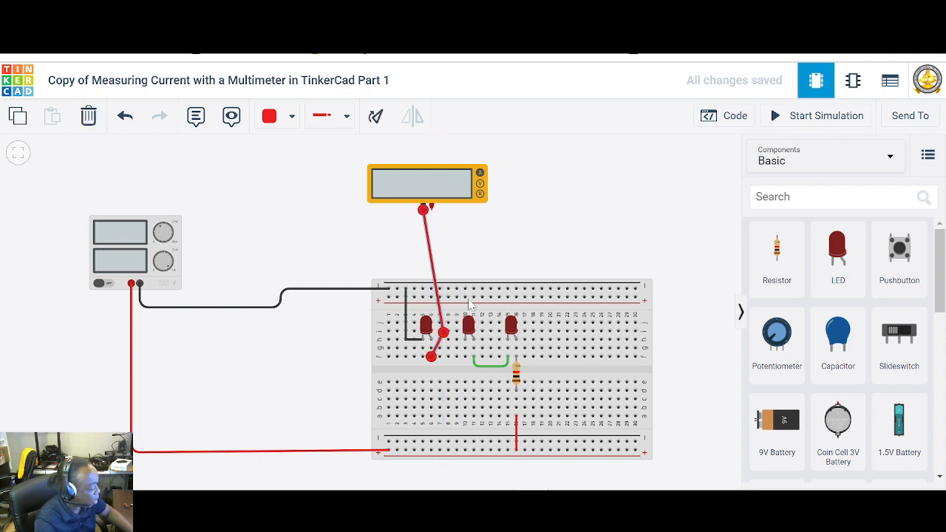
click(281, 119)
click(296, 163)
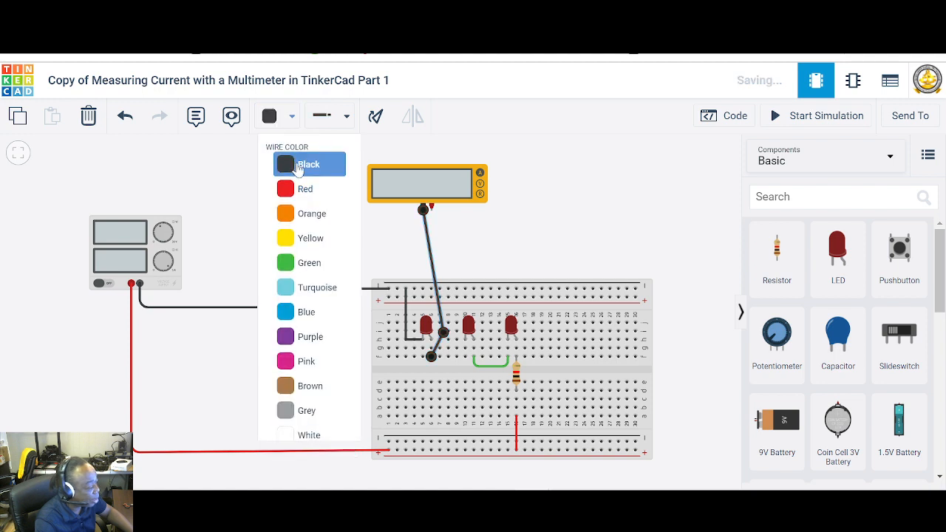
Connect the multimeter's positive terminal to hole f10 by the second LED with a red wire, and start the simulation
click(433, 210)
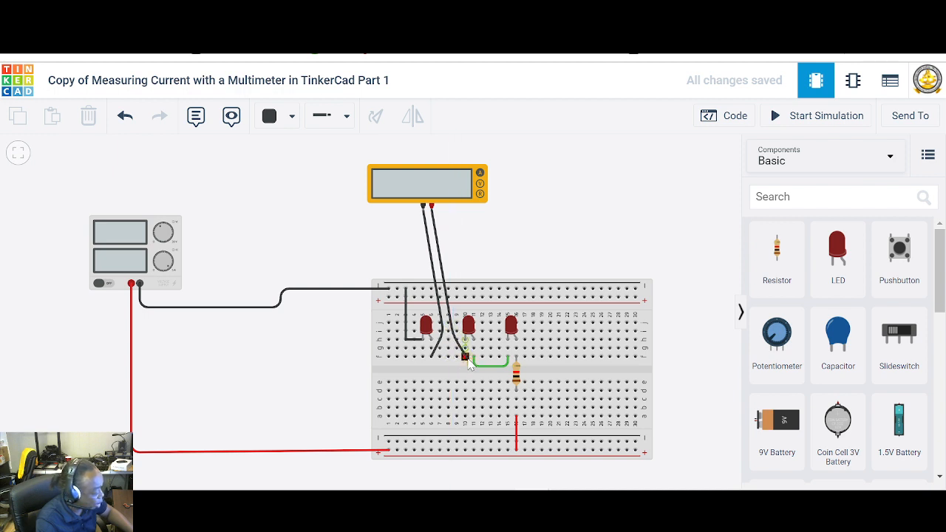
click(465, 358)
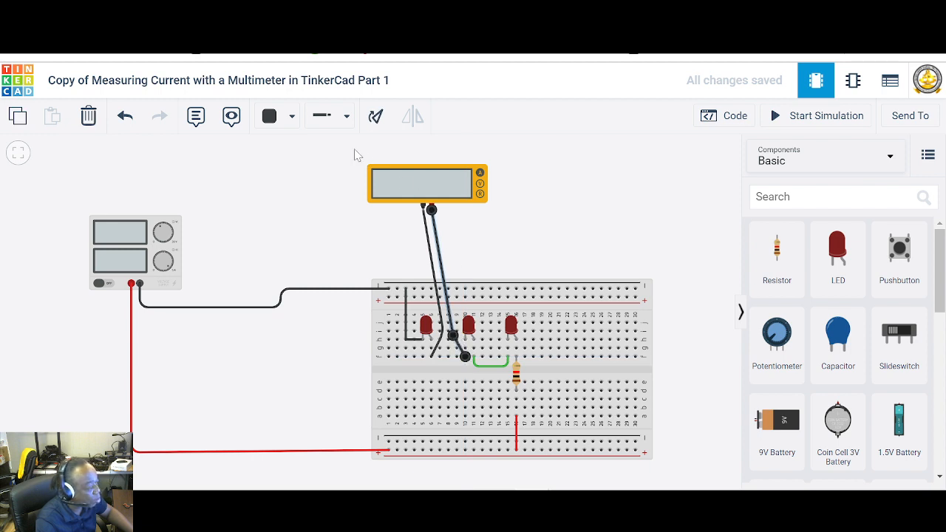
click(281, 116)
click(310, 195)
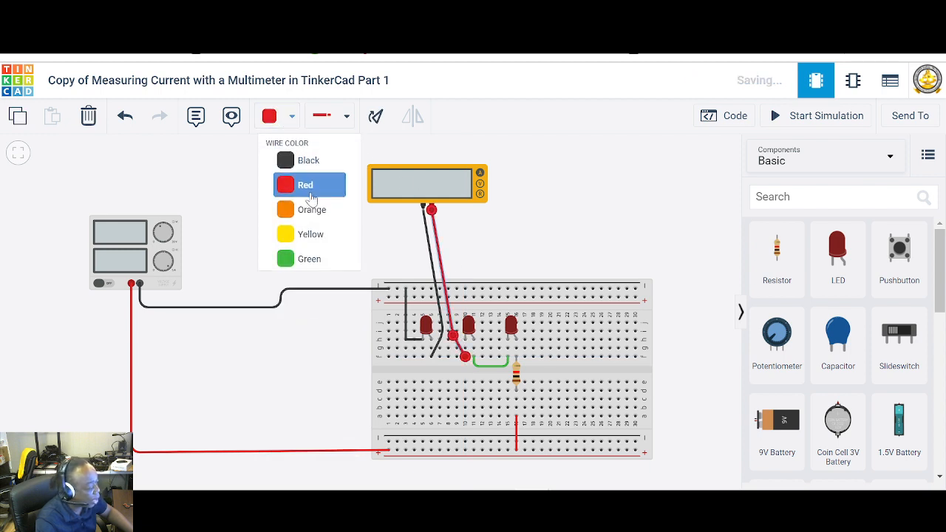
click(819, 123)
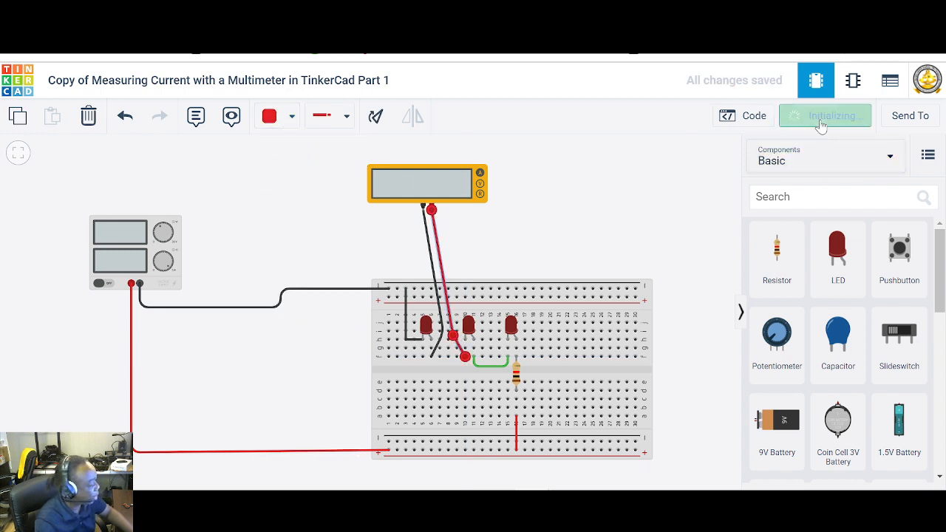